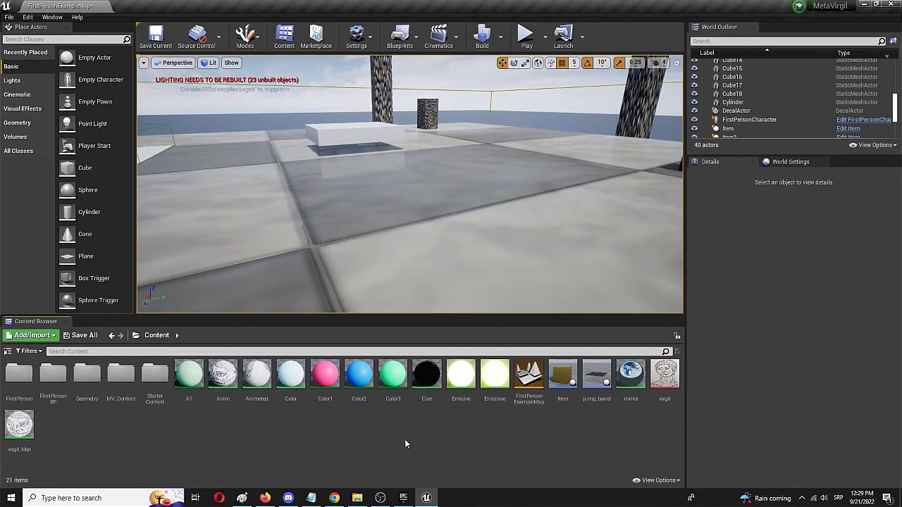
# Step: Create a new material named Hue in the Content folder and open it for editing
pyautogui.rightClick(382, 419)
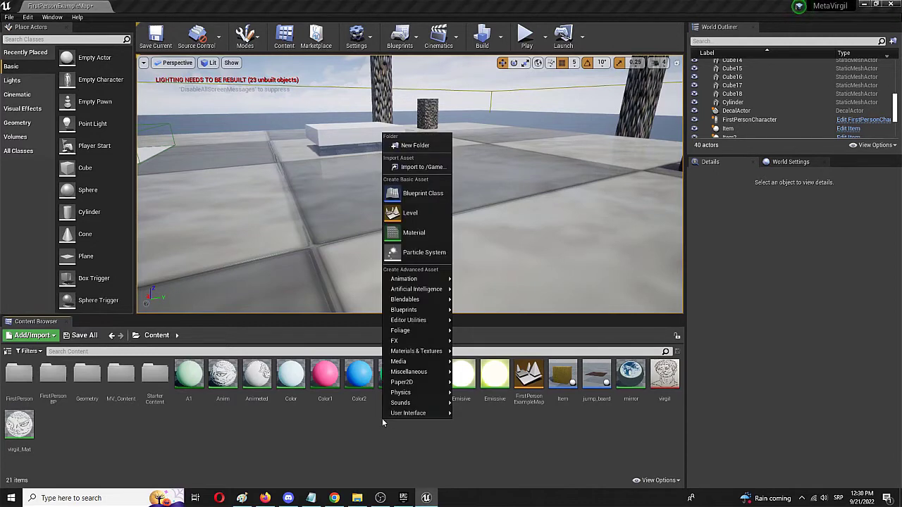
pyautogui.click(423, 233)
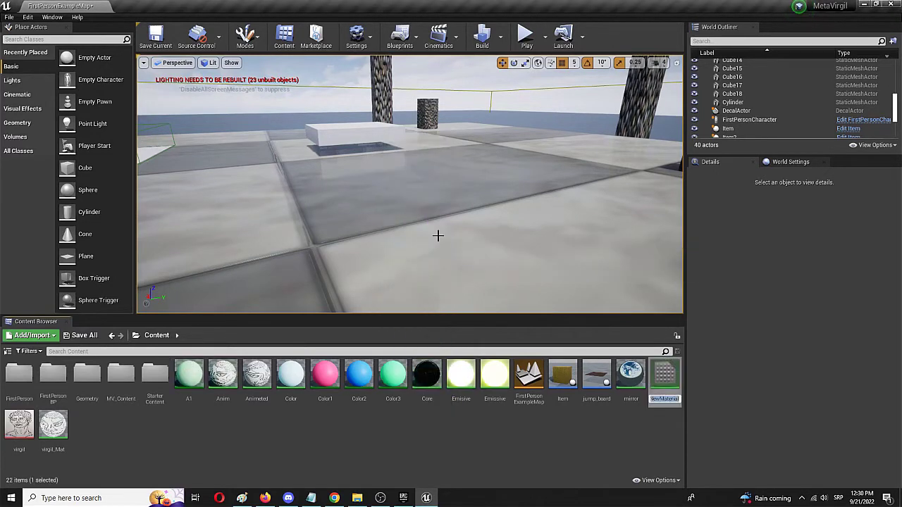
pyautogui.write('Hue')
pyautogui.press('Return')
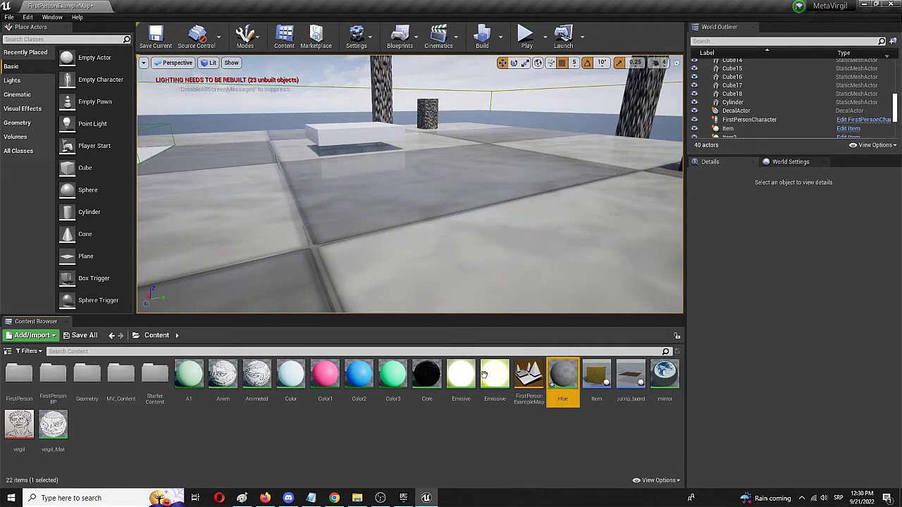
pyautogui.doubleClick(568, 377)
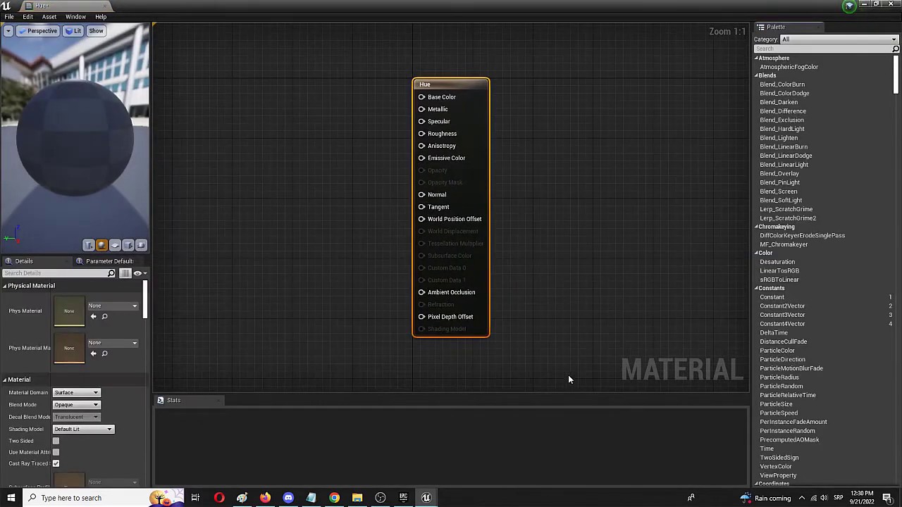
# Step: Add a Constant3Vector node well left of the Hue material node and set its RGB to about 0.305, 0.467, -0.248
pyautogui.moveTo(193, 135); pyautogui.dragTo(387, 183, button='right')
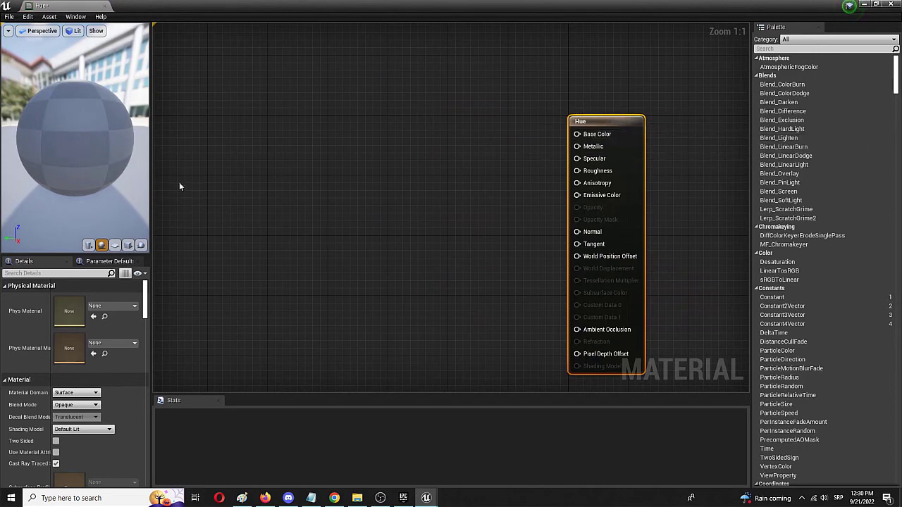
pyautogui.click(323, 174)
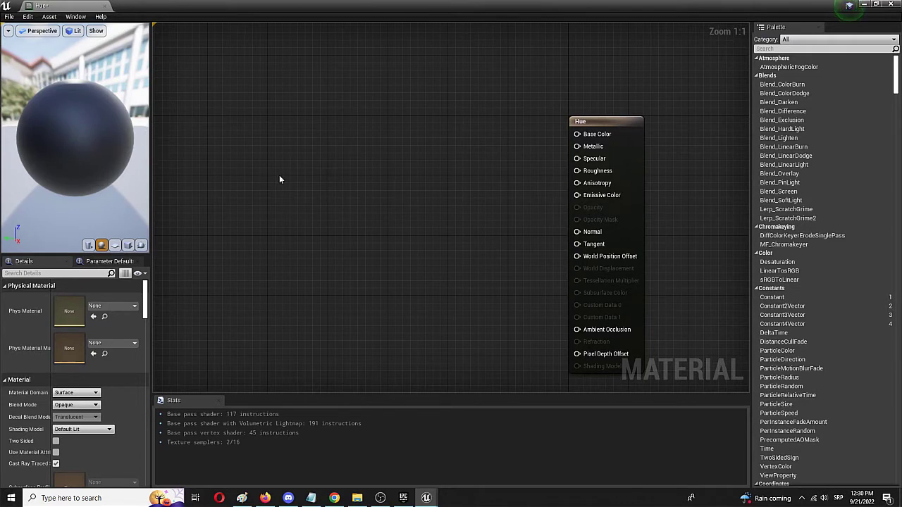
pyautogui.rightClick(360, 185)
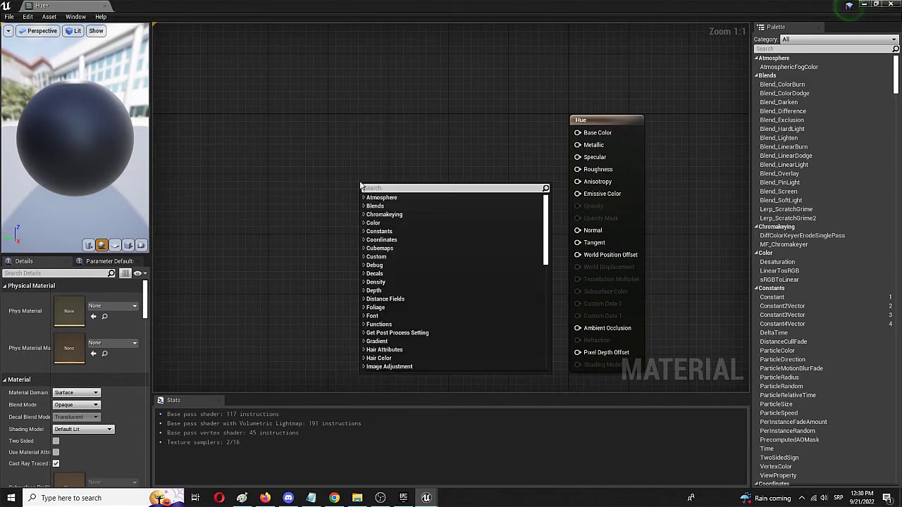
pyautogui.write('vec')
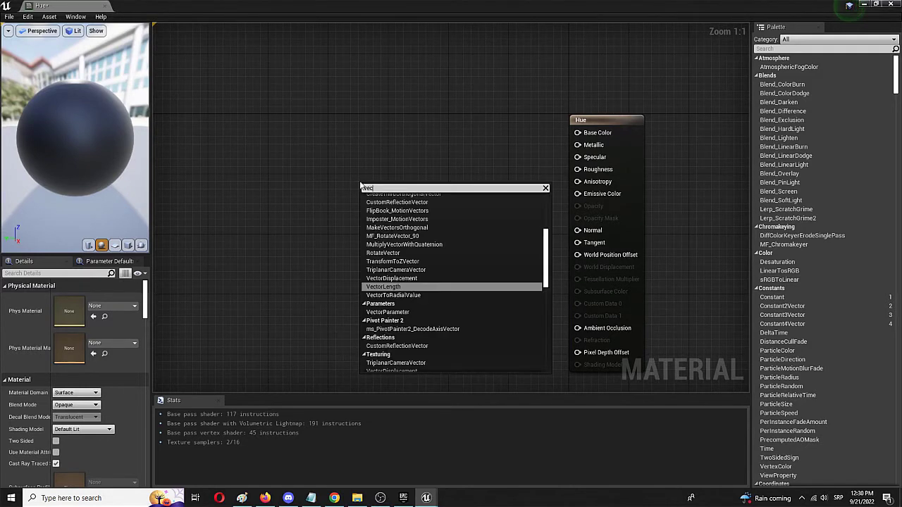
pyautogui.press('BackSpace')
pyautogui.press('BackSpace')
pyautogui.press('BackSpace')
pyautogui.write('cons')
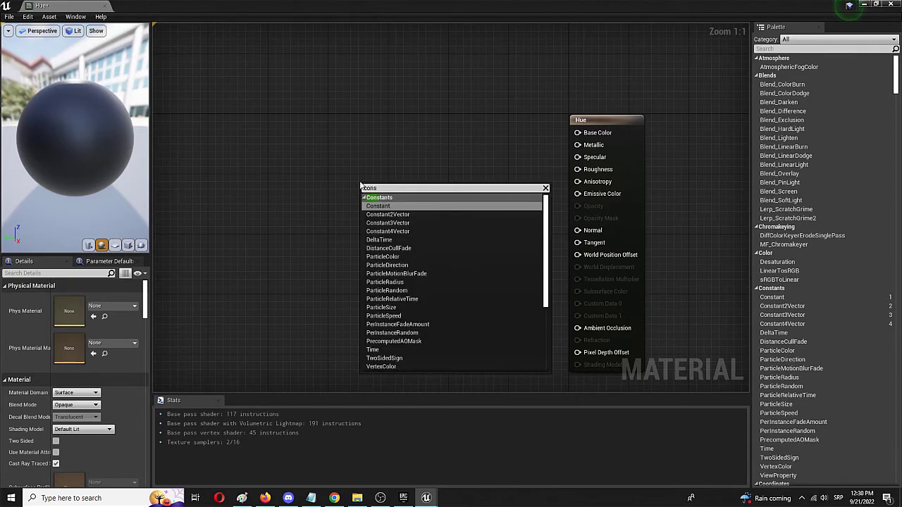
pyautogui.click(375, 223)
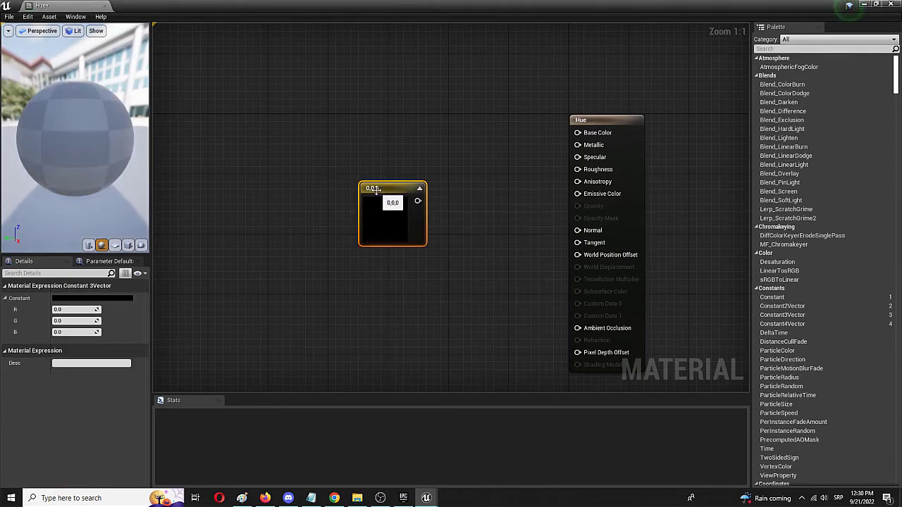
pyautogui.moveTo(378, 189); pyautogui.dragTo(295, 143)
pyautogui.moveTo(63, 310); pyautogui.dragTo(46, 332)
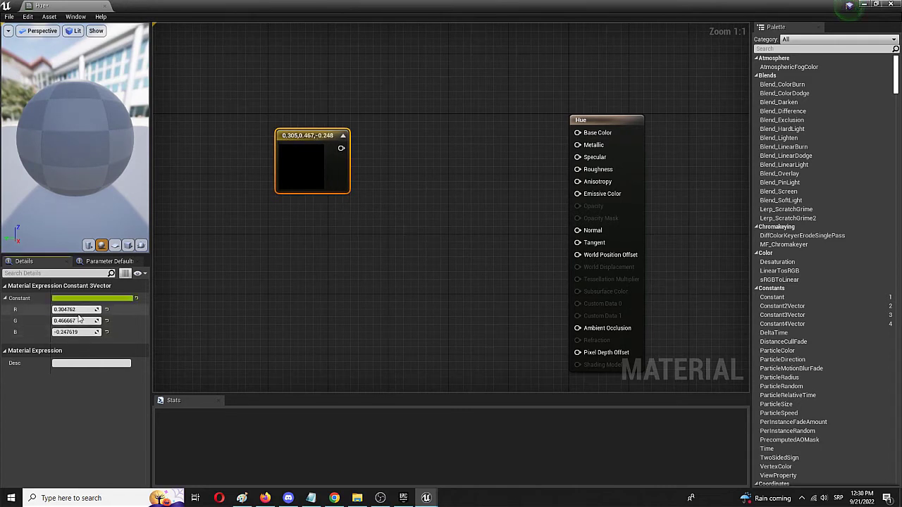
# Step: Connect the Constant3Vector output to the material's Base Color, align the node with it, and save the material
pyautogui.moveTo(341, 148); pyautogui.dragTo(578, 134)
pyautogui.moveTo(295, 136); pyautogui.dragTo(294, 122)
pyautogui.click(9, 16)
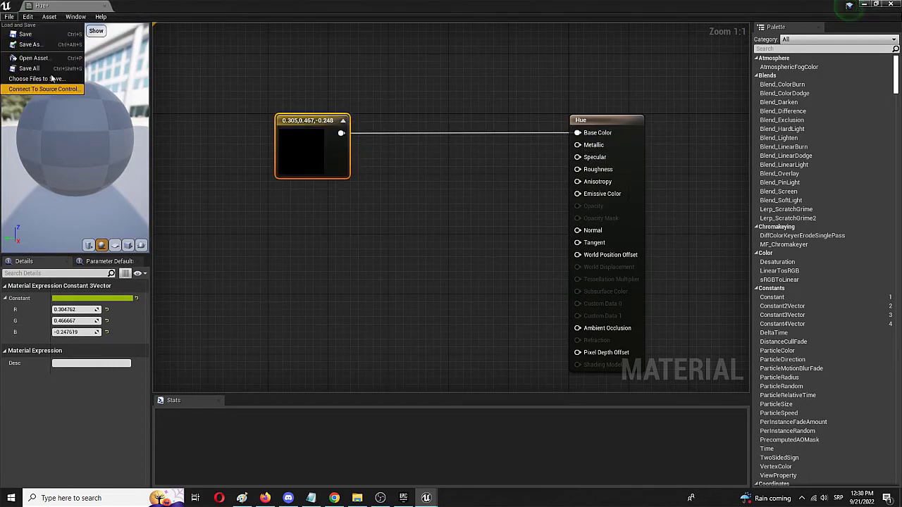
pyautogui.click(45, 38)
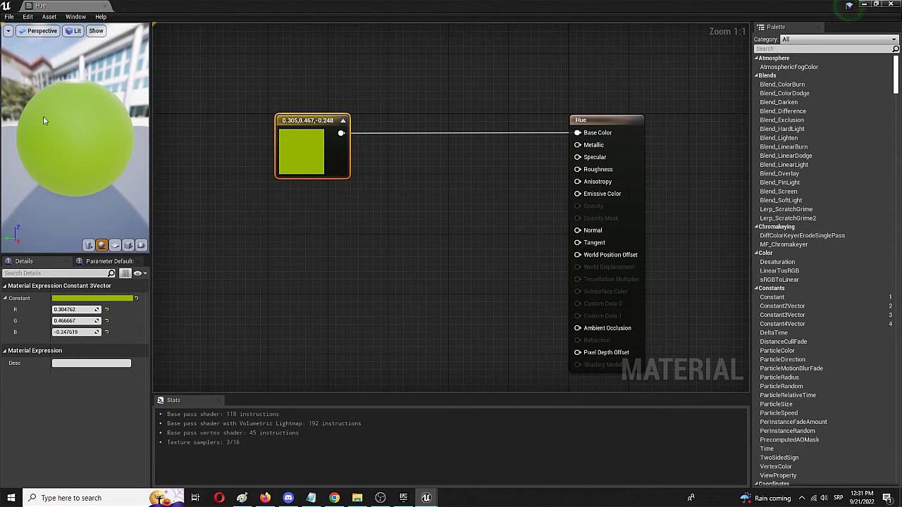
# Step: Break the link between the colour node and Base Color, and place a HueShift node in the gap between them
pyautogui.click(470, 135)
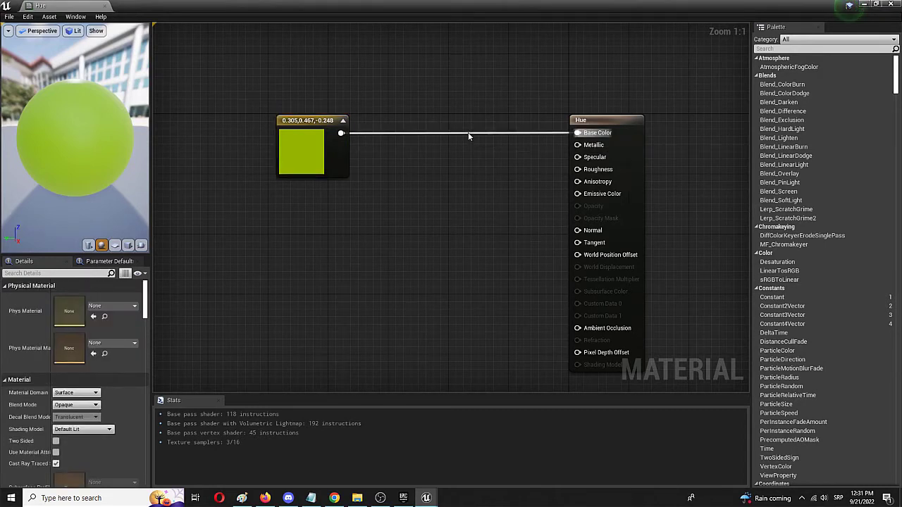
pyautogui.keyDown('alt'); pyautogui.click(470, 133); pyautogui.keyUp('alt')
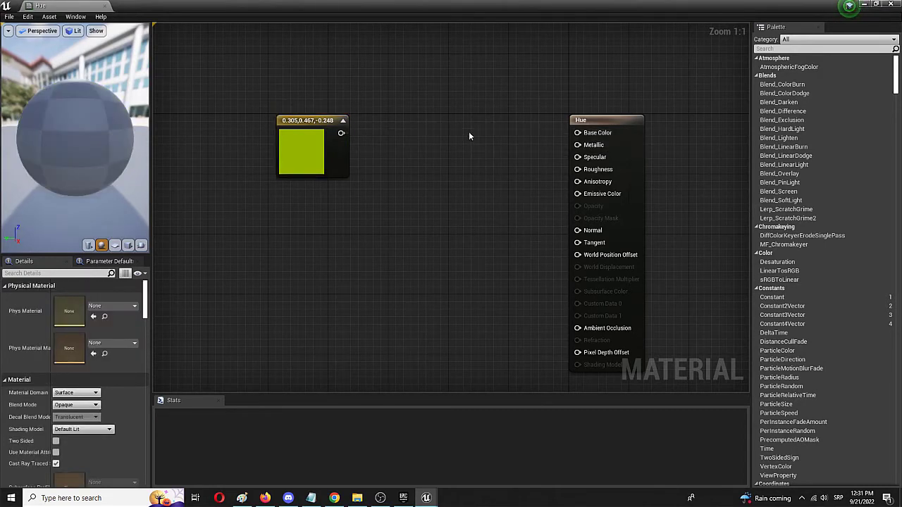
pyautogui.rightClick(397, 122)
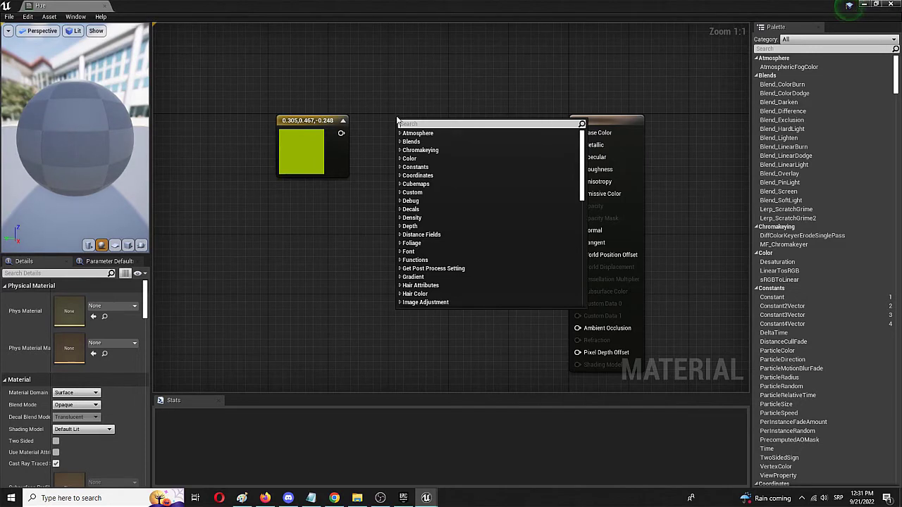
pyautogui.write('hue')
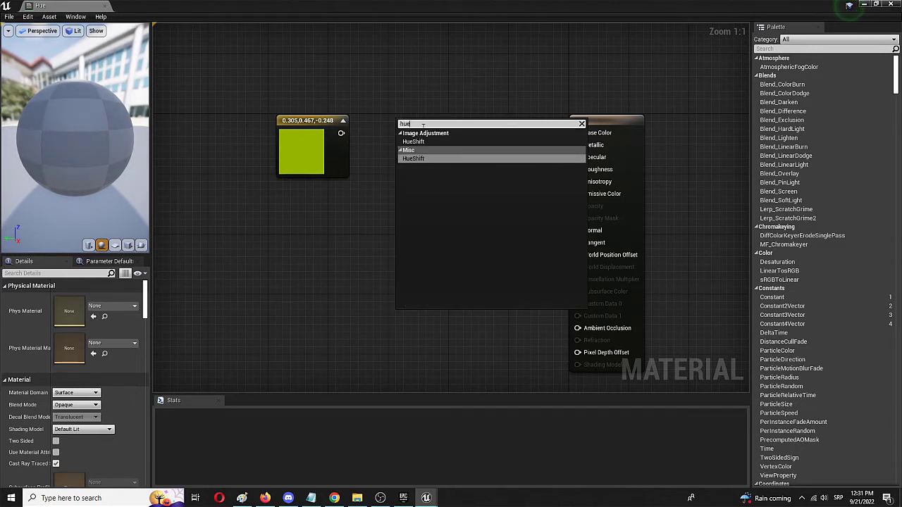
pyautogui.click(413, 141)
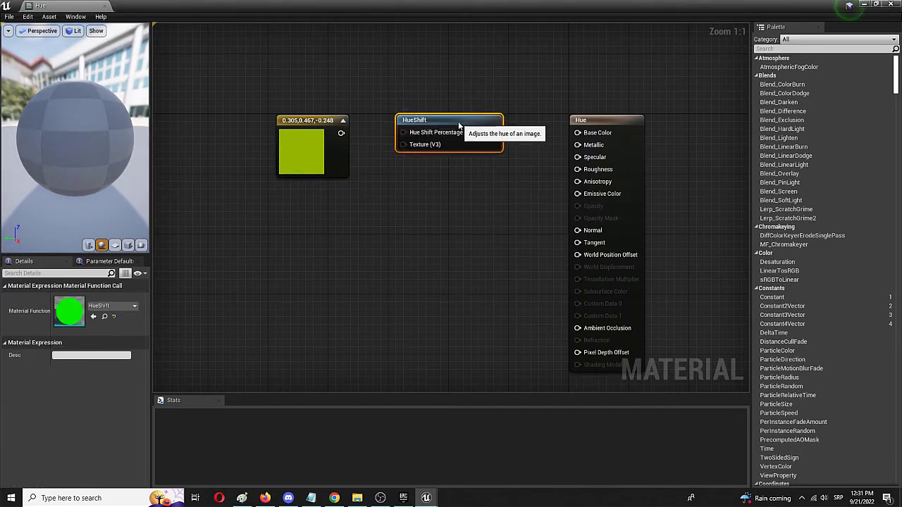
pyautogui.moveTo(454, 123); pyautogui.dragTo(463, 121)
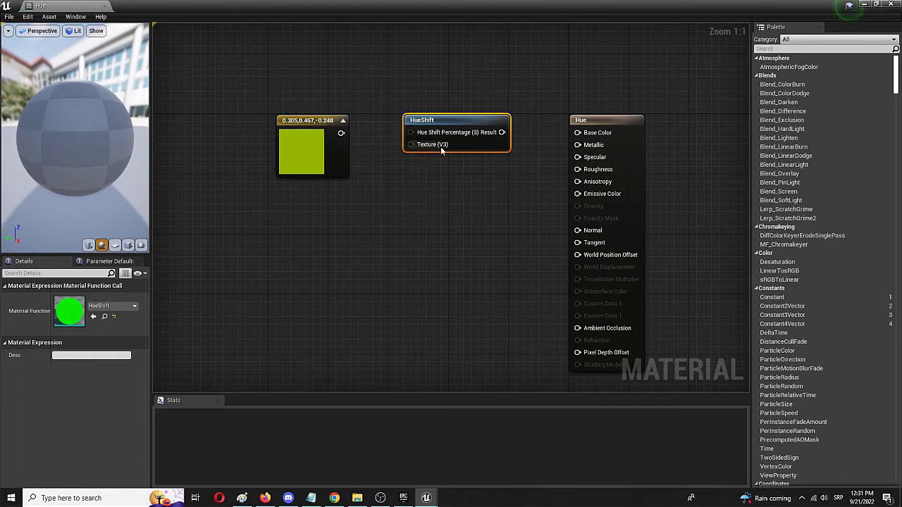
# Step: Wire the colour node into HueShift's Texture input and a new Constant node into its Hue Shift Percentage input
pyautogui.moveTo(342, 134); pyautogui.dragTo(416, 147)
pyautogui.moveTo(308, 122)
pyautogui.mouseDown()
pyautogui.moveTo(313, 136)
pyautogui.moveTo(304, 123)
pyautogui.mouseUp()
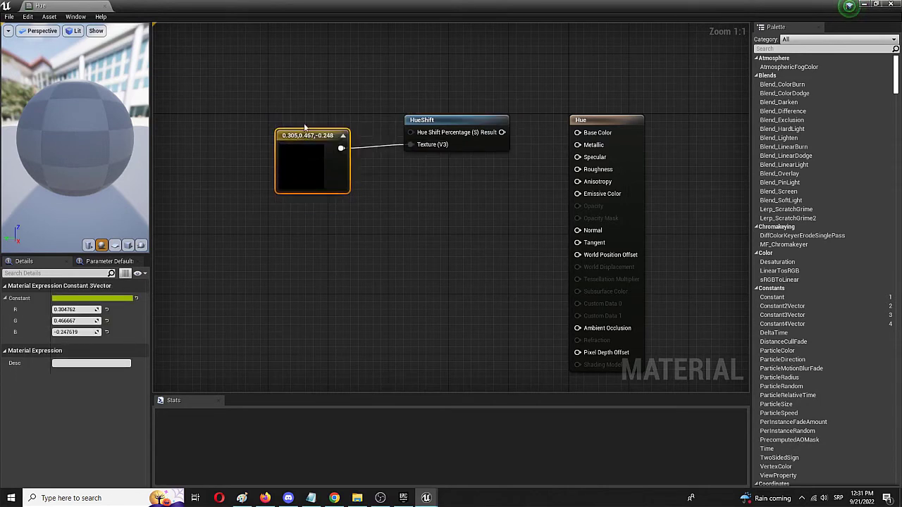
pyautogui.rightClick(315, 81)
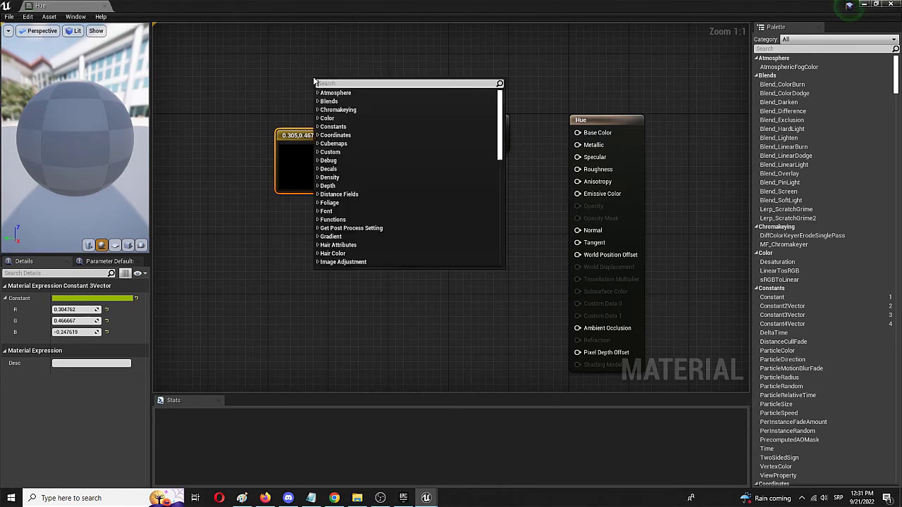
pyautogui.write('constn')
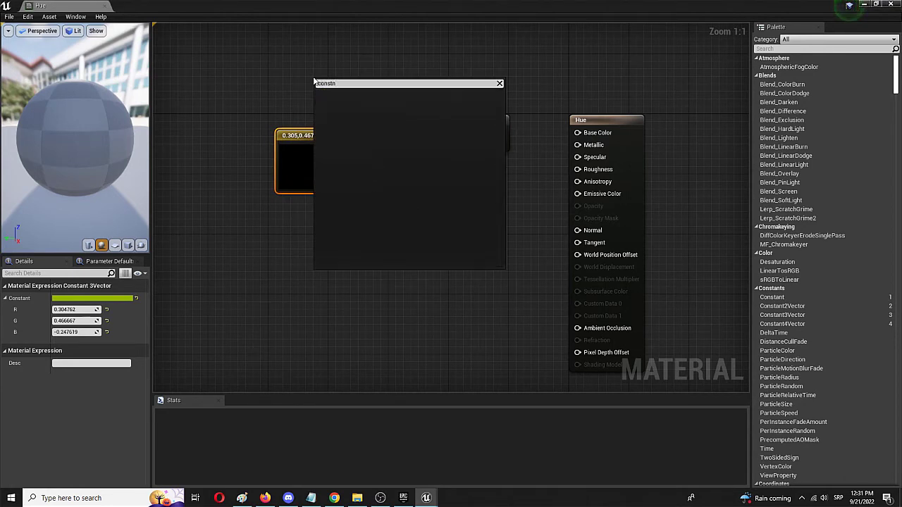
pyautogui.press('BackSpace')
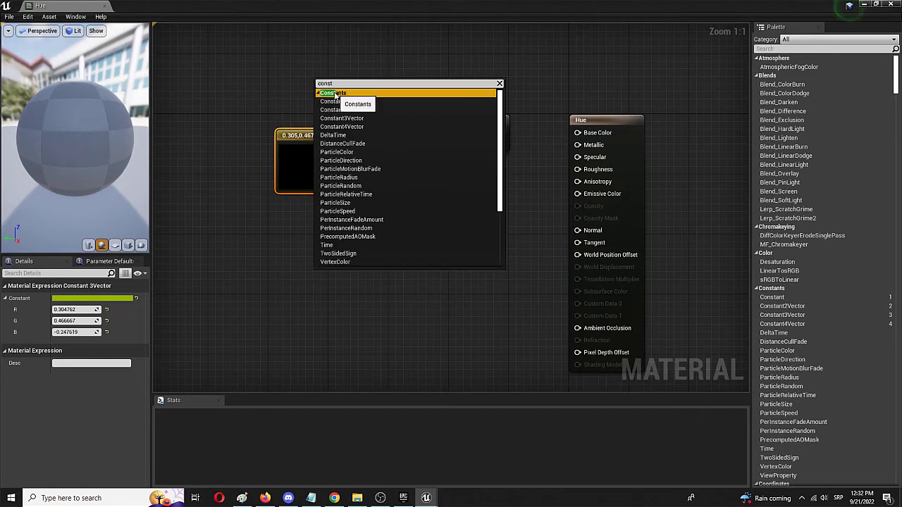
pyautogui.click(347, 101)
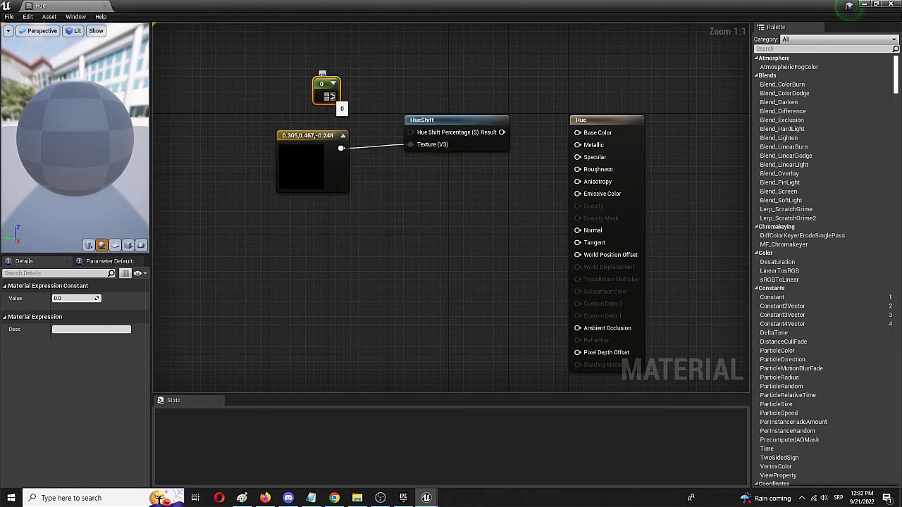
pyautogui.moveTo(332, 97); pyautogui.dragTo(413, 133)
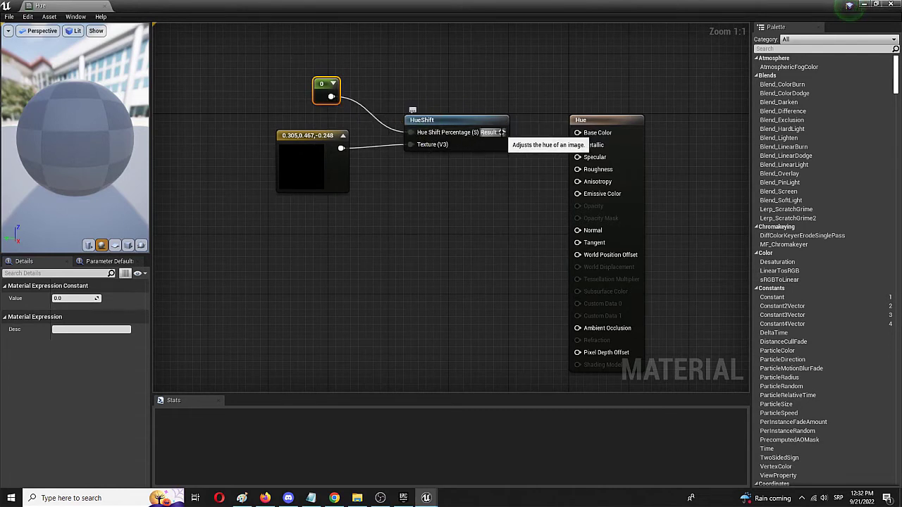
# Step: Connect the HueShift Result to the material's Base Color and save the material
pyautogui.moveTo(502, 132); pyautogui.dragTo(578, 133)
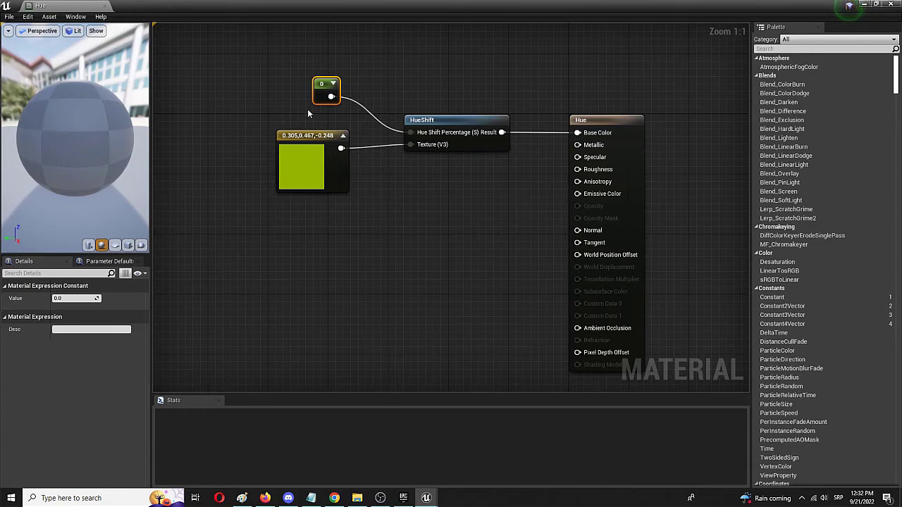
pyautogui.click(9, 17)
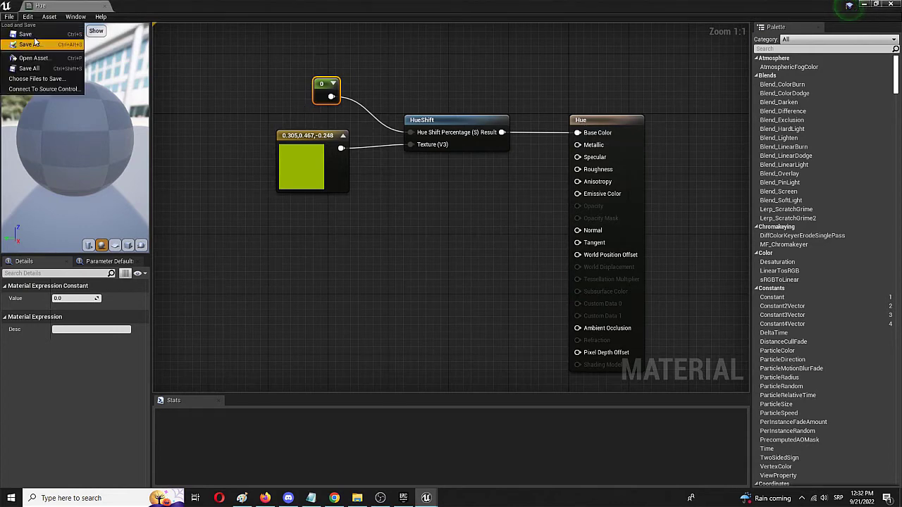
pyautogui.click(36, 38)
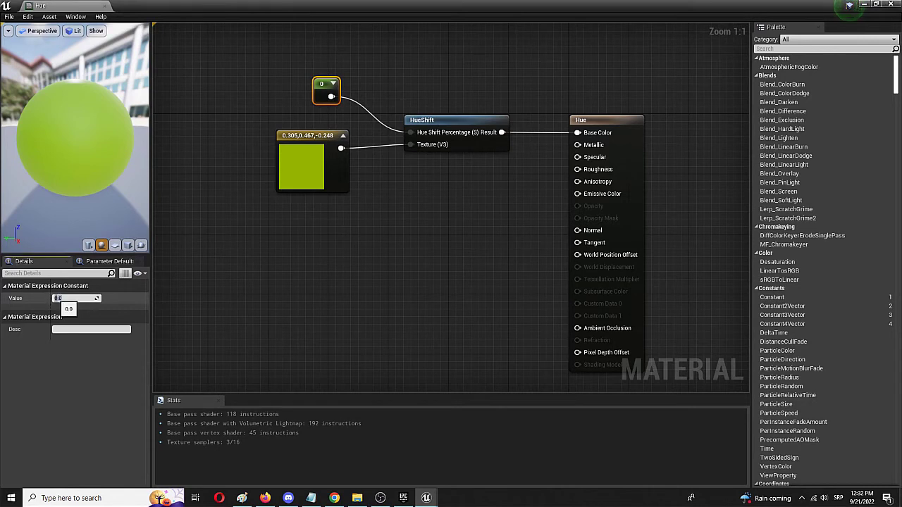
# Step: Set the hue shift percentage Constant to 1 and save the material
pyautogui.click(57, 298)
pyautogui.write('1')
pyautogui.press('Return')
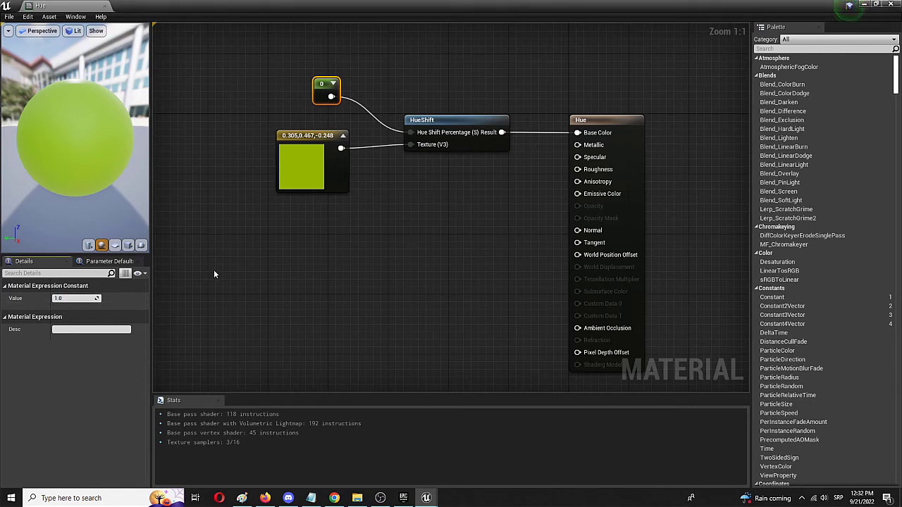
pyautogui.click(9, 16)
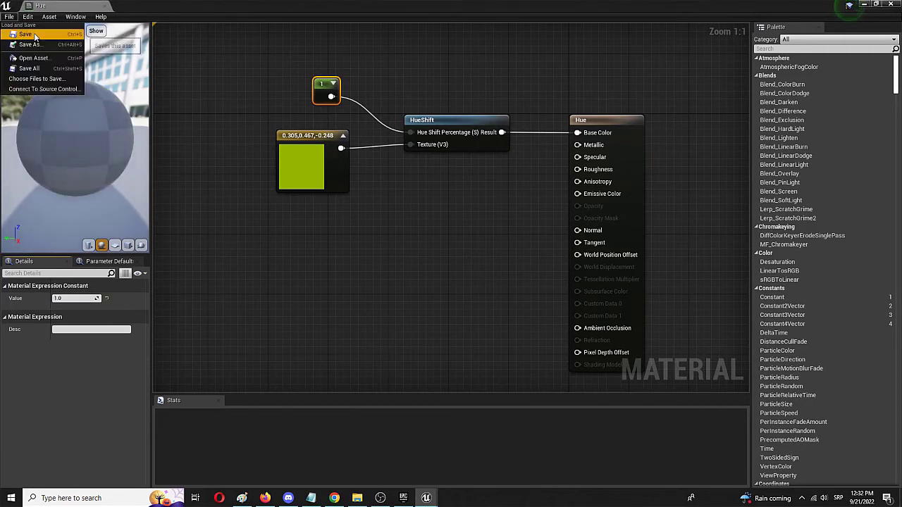
pyautogui.click(26, 33)
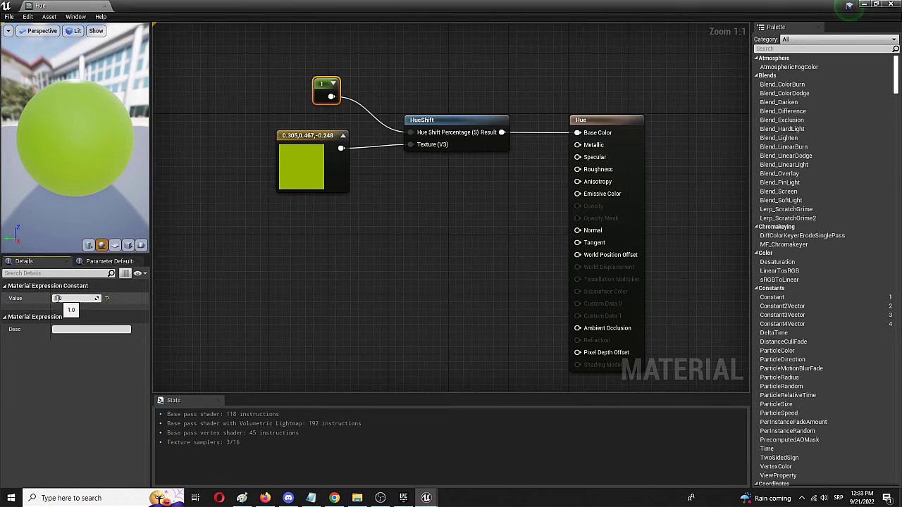
# Step: Set the hue shift percentage Constant to 0.5 and save the material
pyautogui.rightClick(60, 300)
pyautogui.click(59, 299)
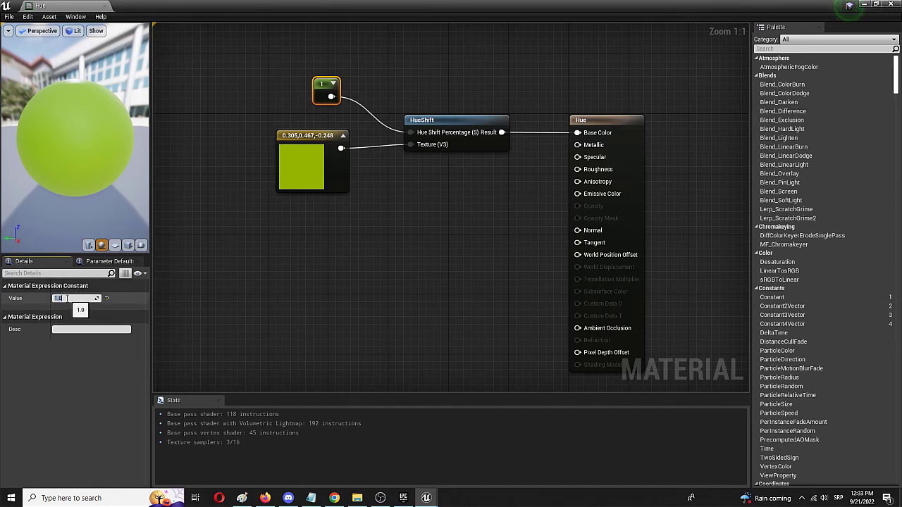
pyautogui.write('0.5')
pyautogui.press('Return')
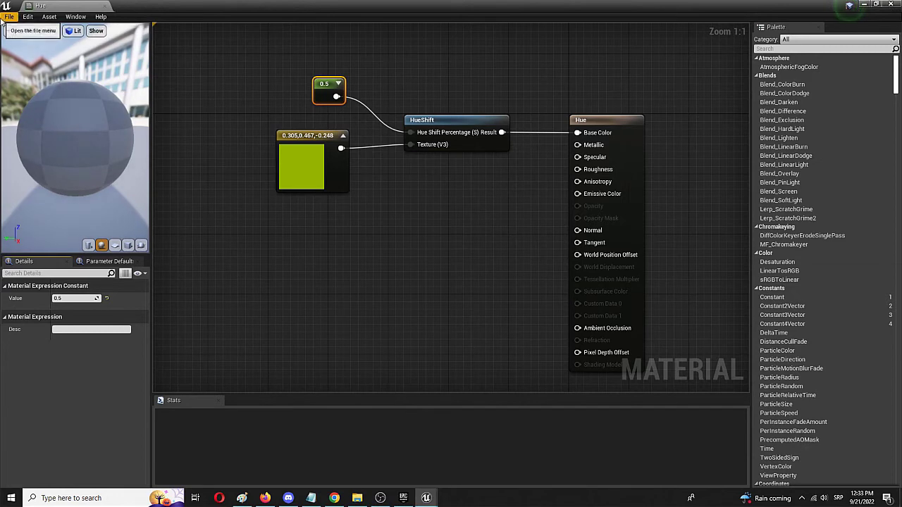
pyautogui.click(9, 16)
pyautogui.click(31, 38)
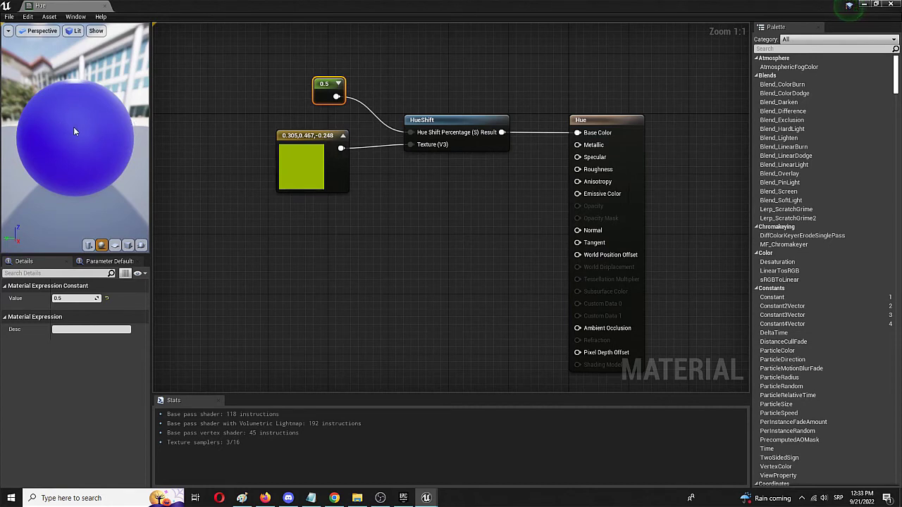
# Step: Set the hue shift percentage Constant to 0.75 and save the material
pyautogui.click(70, 298)
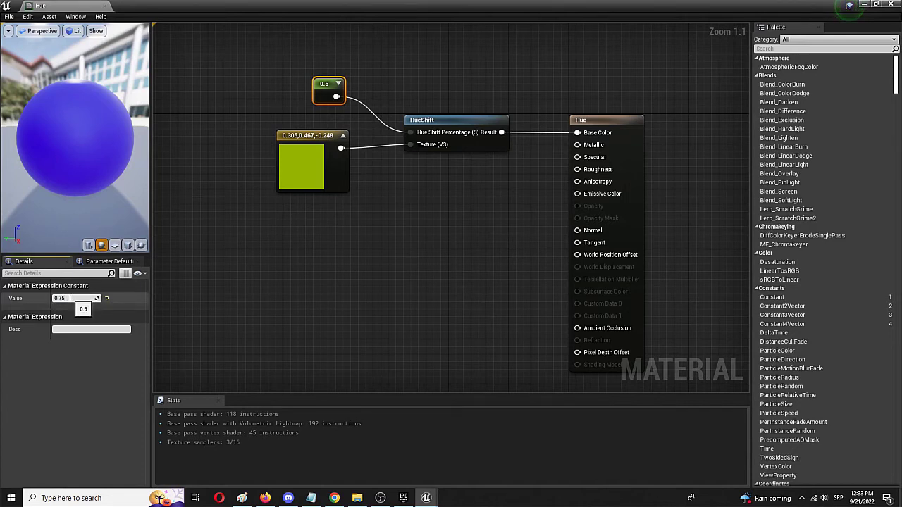
pyautogui.press('Return')
pyautogui.click(9, 16)
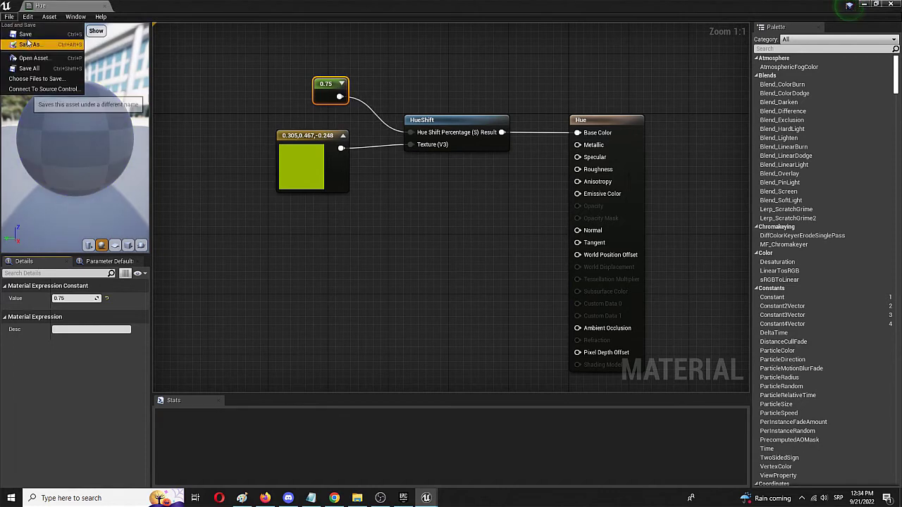
pyautogui.click(25, 33)
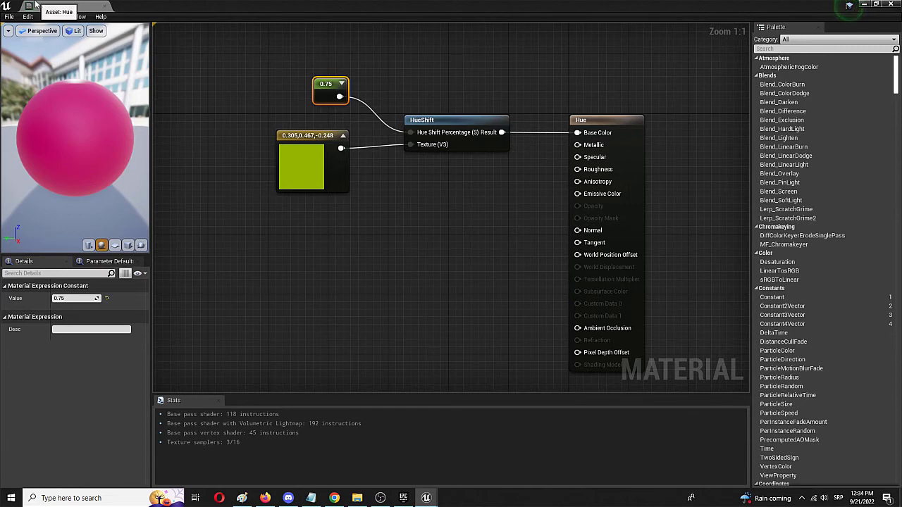
# Step: Dock the Hue material editor beside the FirstPersonExampleMap level and place a Cube on the level's floor
pyautogui.moveTo(36, 5); pyautogui.dragTo(127, 6)
pyautogui.click(67, 5)
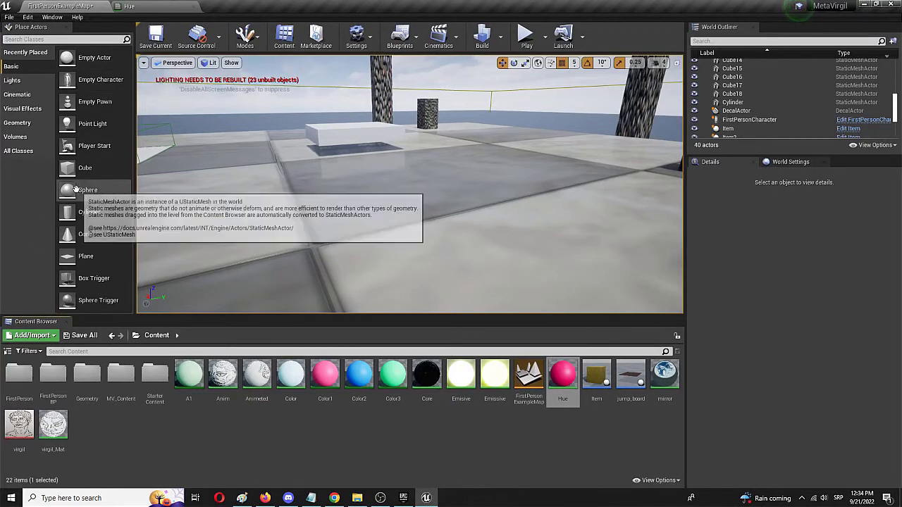
pyautogui.moveTo(68, 168); pyautogui.dragTo(383, 148)
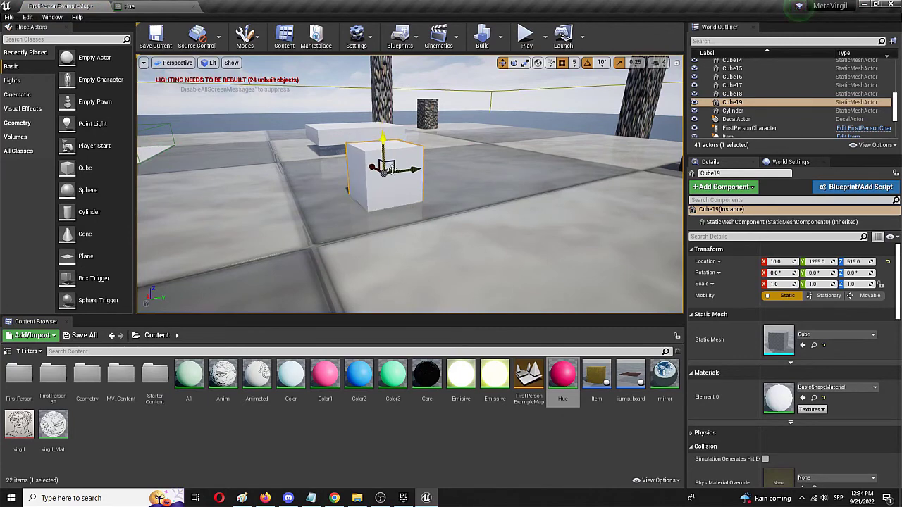
# Step: Apply the Hue material to the new cube and move it to about X -215, Y 1265, Z 530
pyautogui.moveTo(564, 381); pyautogui.dragTo(445, 214)
pyautogui.moveTo(470, 186); pyautogui.dragTo(473, 172)
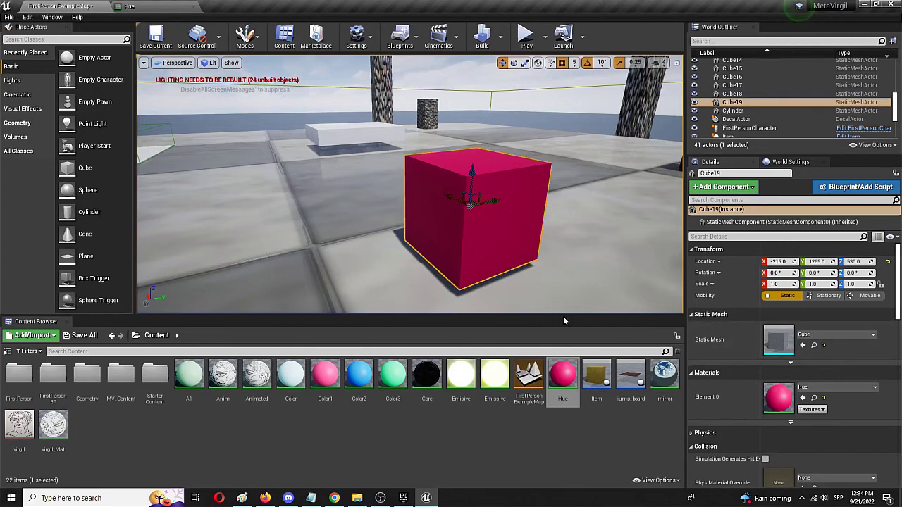
# Step: Review the Hue material's node graph and return to the level with the cube
pyautogui.click(130, 7)
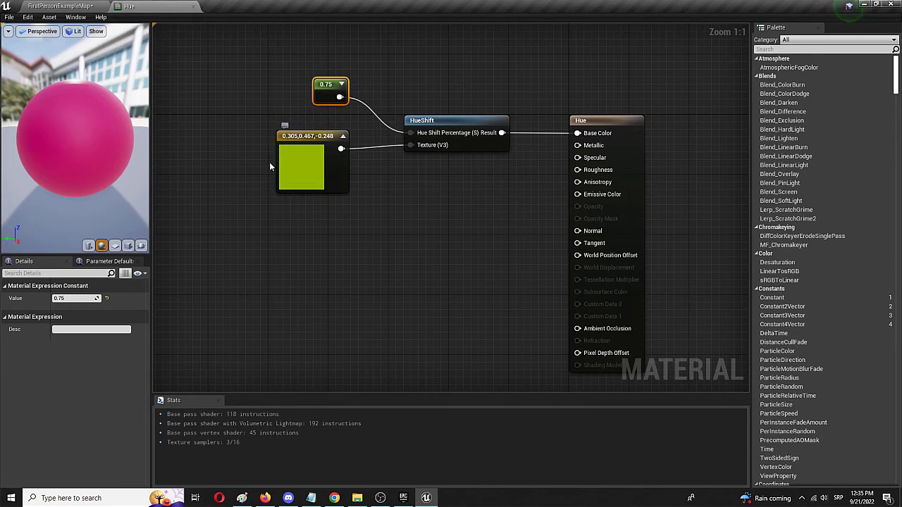
pyautogui.click(35, 6)
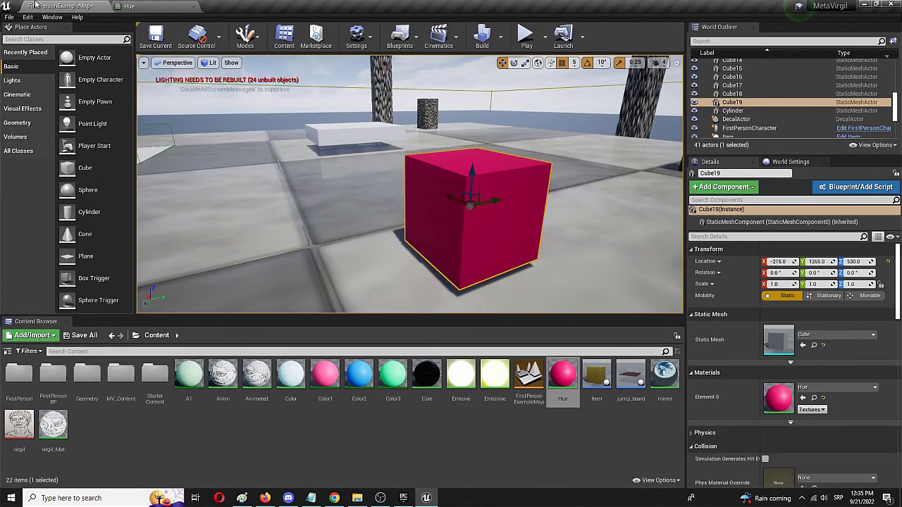